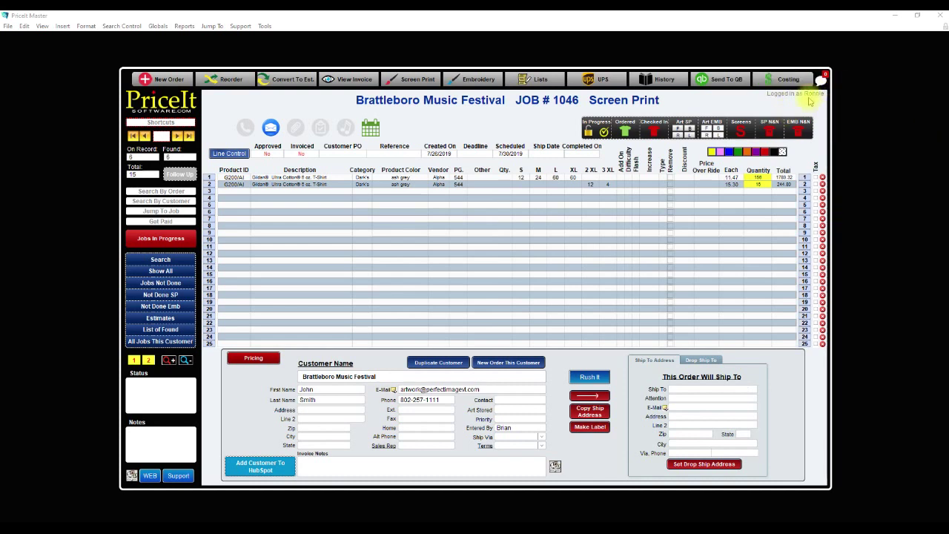
Check the fourth user account's e-mail settings in user accounts setup, then close it
left_click(212, 26)
mouse_move(221, 40)
left_click(359, 47)
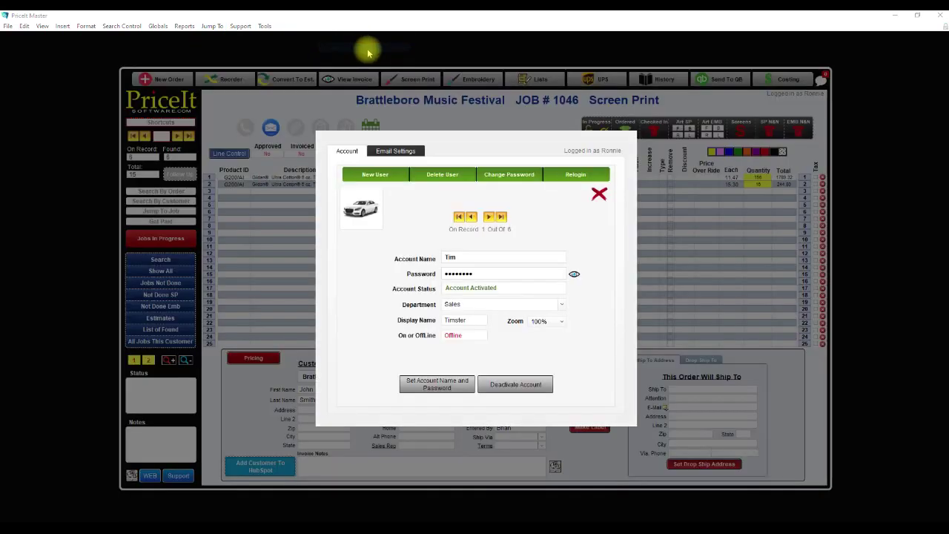
left_click(488, 216)
left_click(489, 216)
left_click(489, 216)
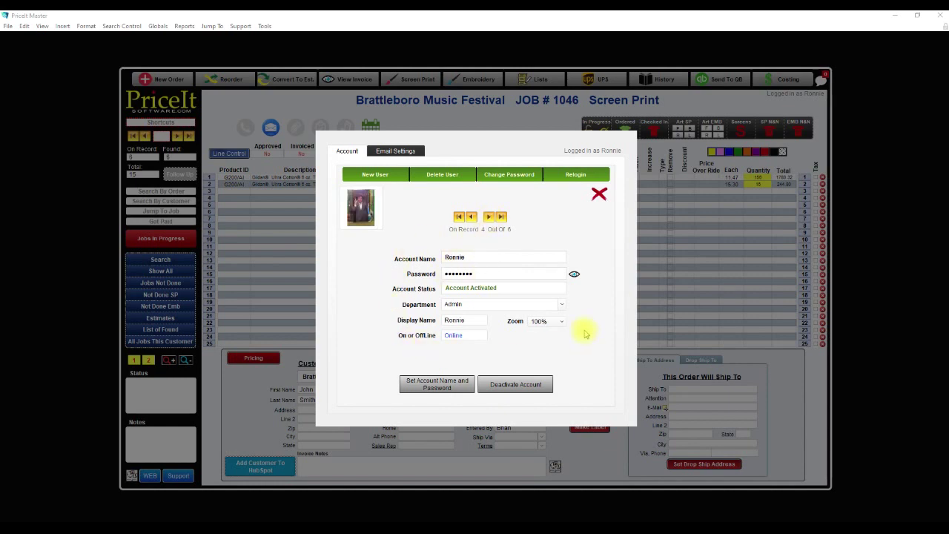
left_click(404, 156)
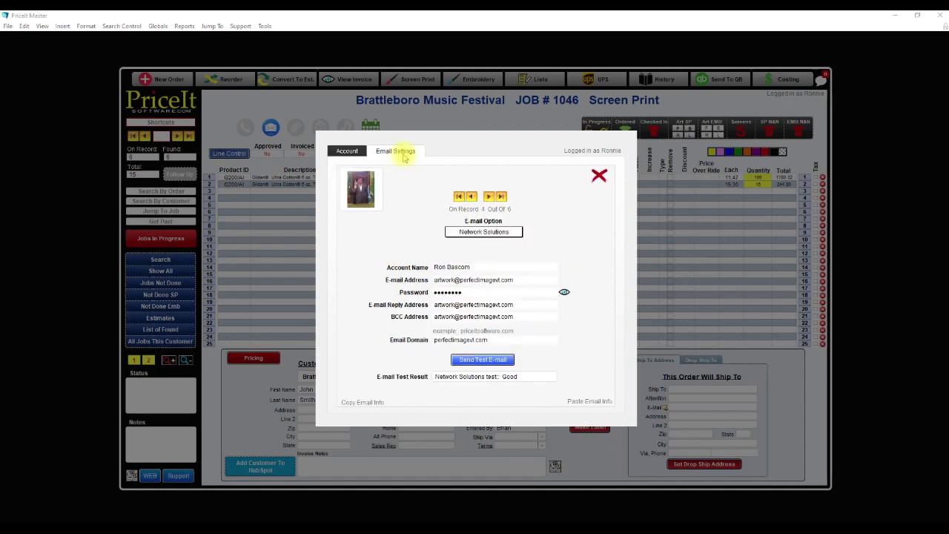
left_click(598, 176)
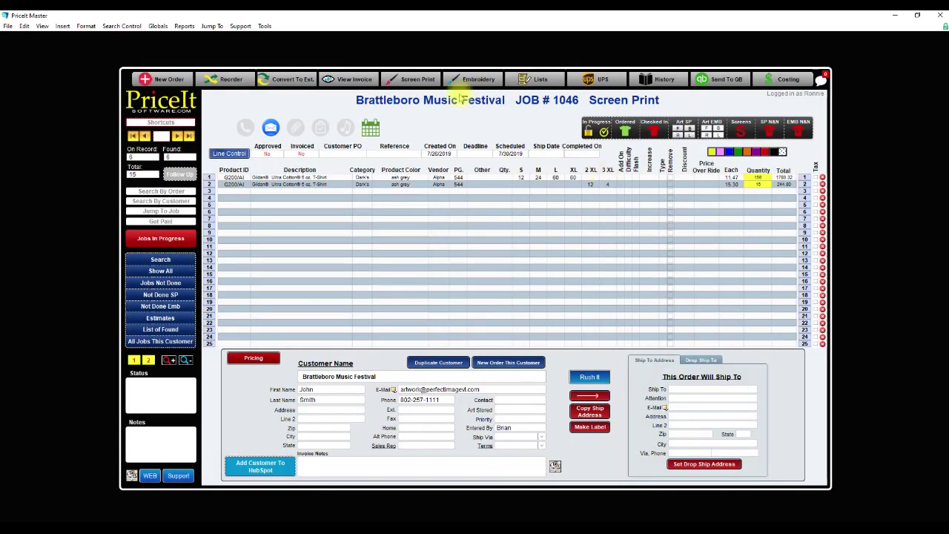
Copy the entire front shirt design from CorelDRAW's Front page for job 1046's Front art slot
left_click(417, 81)
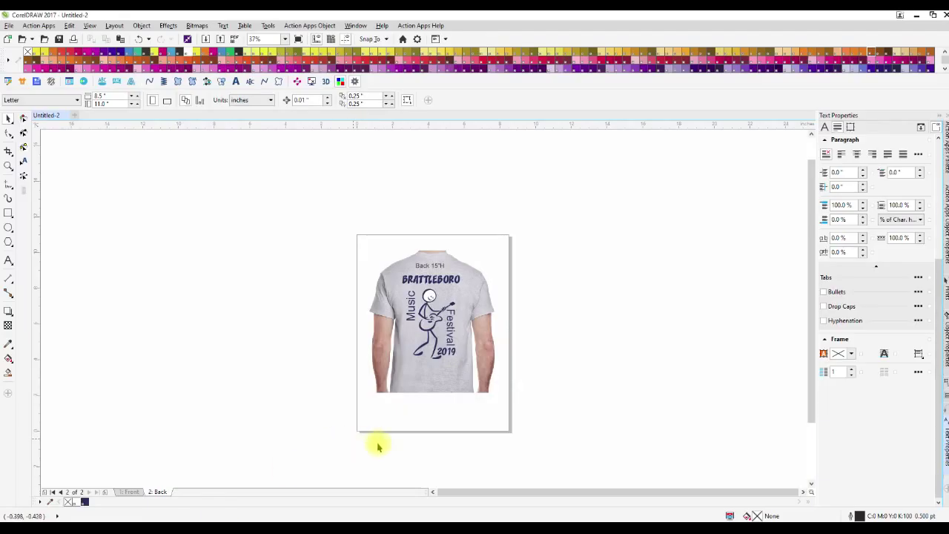
left_click(131, 492)
left_click_drag(333, 174, 561, 453)
right_click(442, 333)
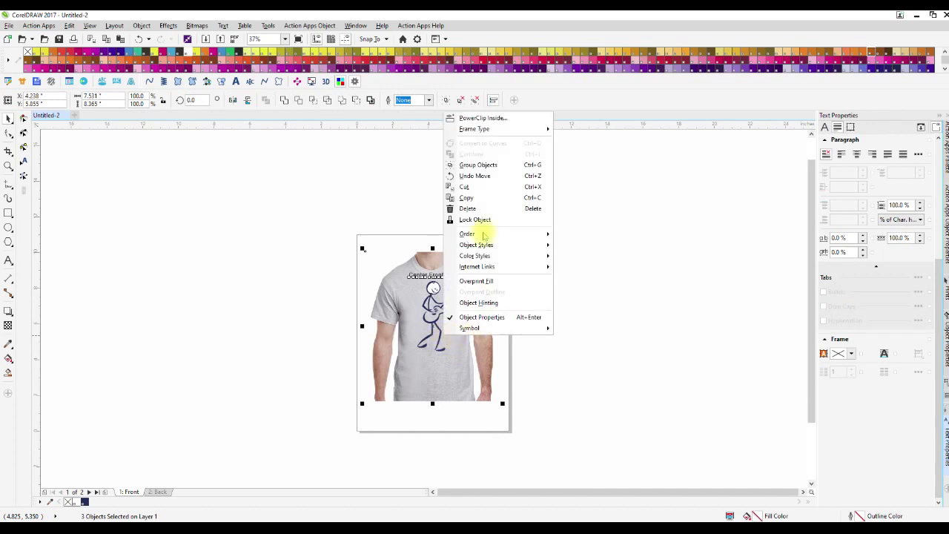
left_click(467, 198)
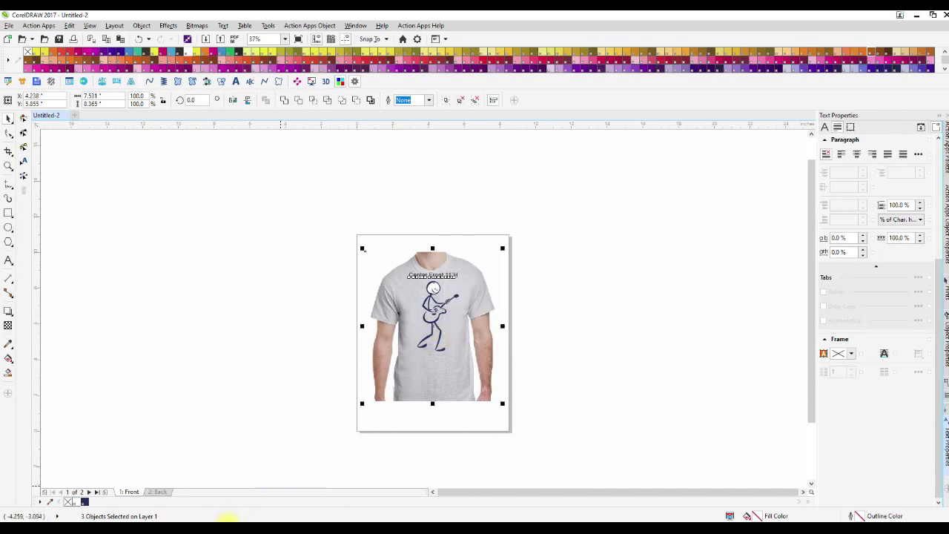
left_click(269, 522)
right_click(352, 358)
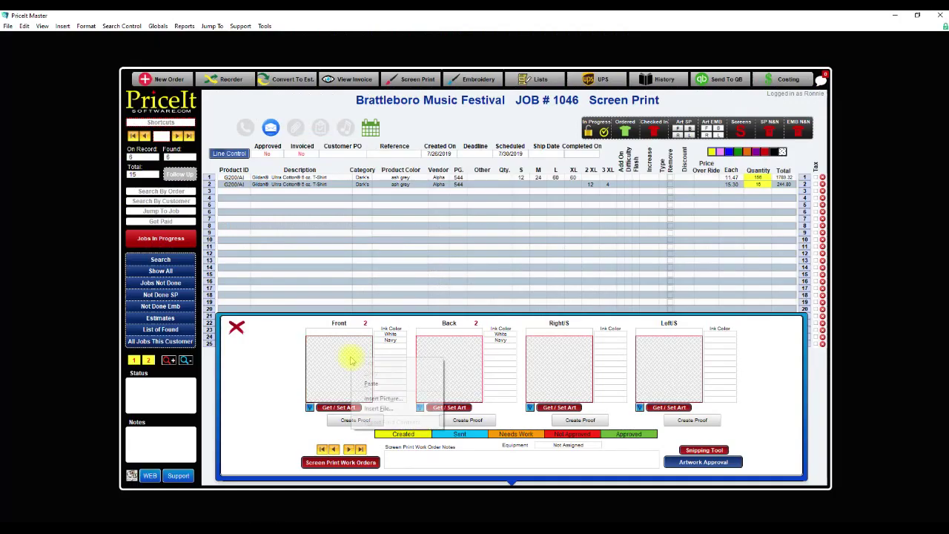
Paste the front design into the Front slot, create its proof and e-mail it to the customer
left_click(372, 383)
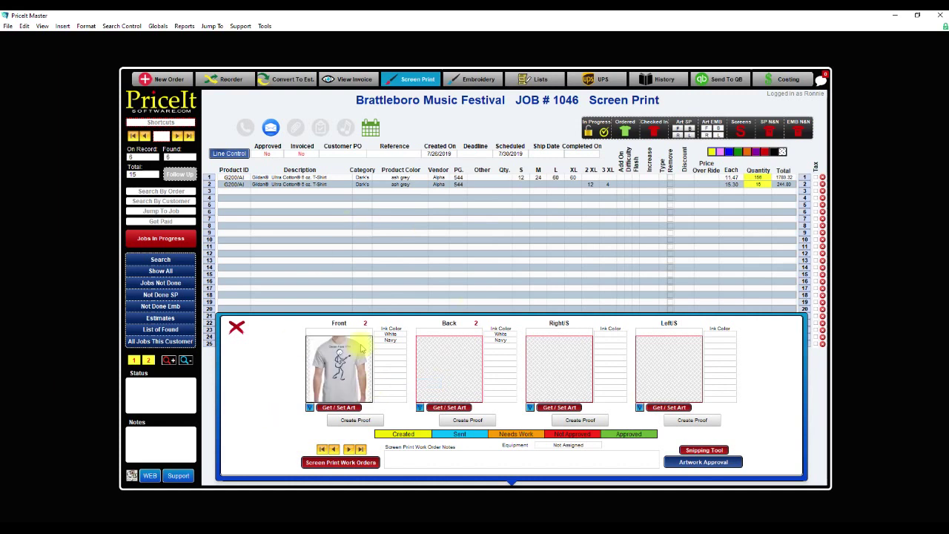
left_click(355, 424)
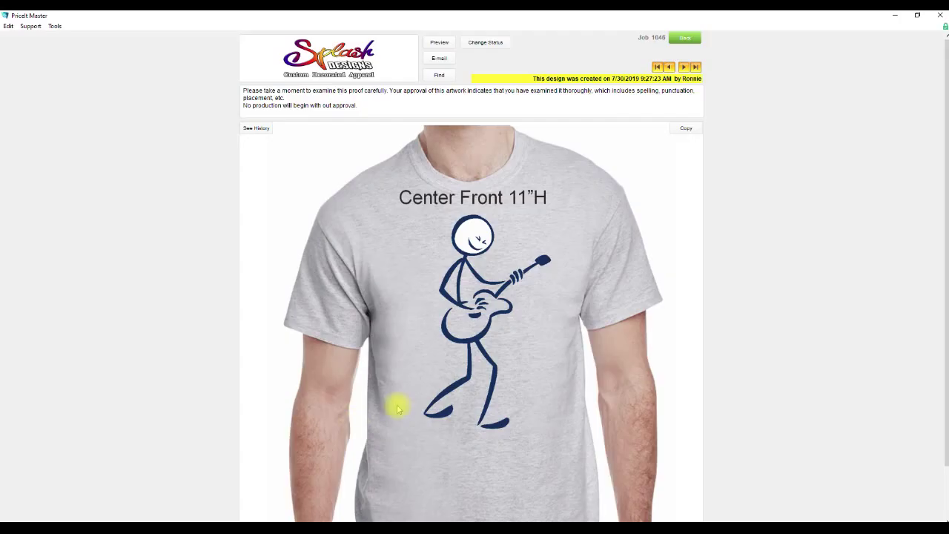
left_click(448, 65)
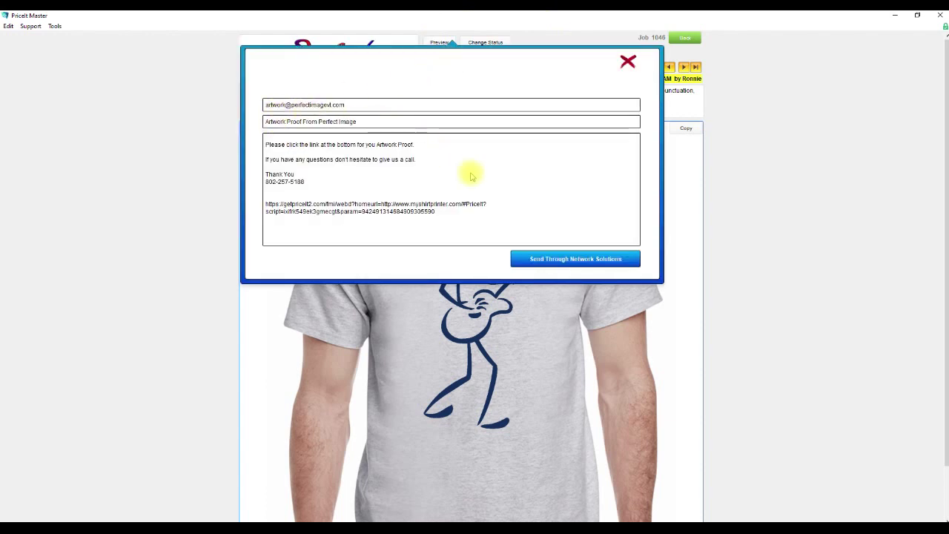
left_click(588, 261)
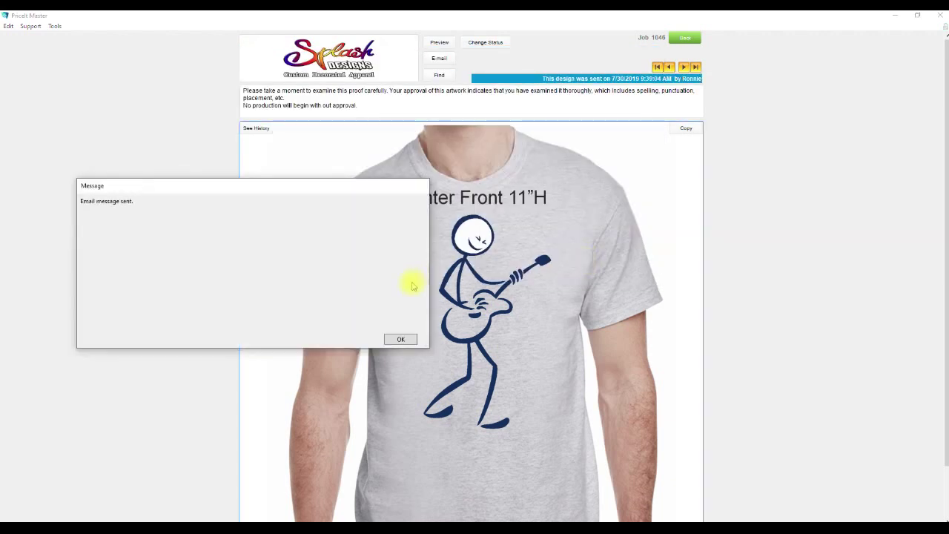
left_click(401, 338)
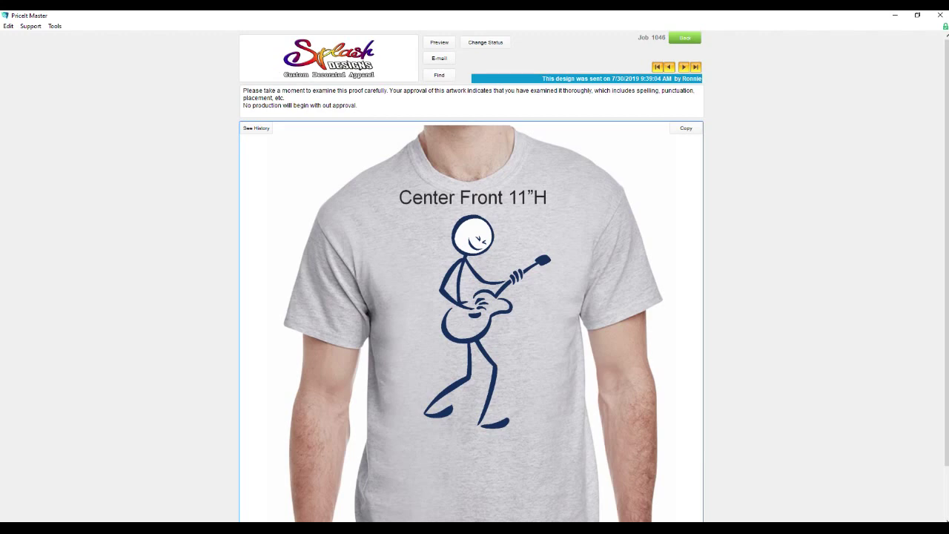
Refresh the webmail inbox and follow the Artwork Proof From Perfect Image link to the approval page
left_click(158, 527)
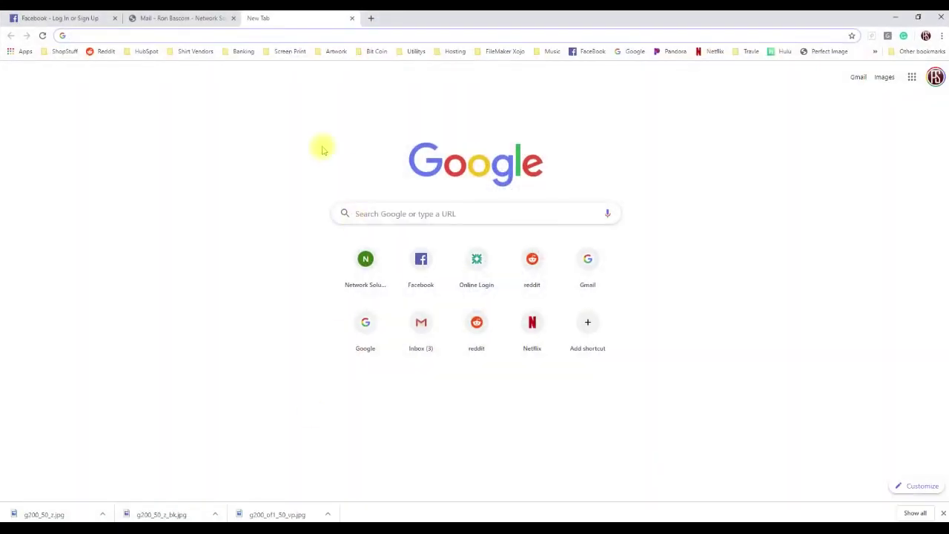
left_click(180, 21)
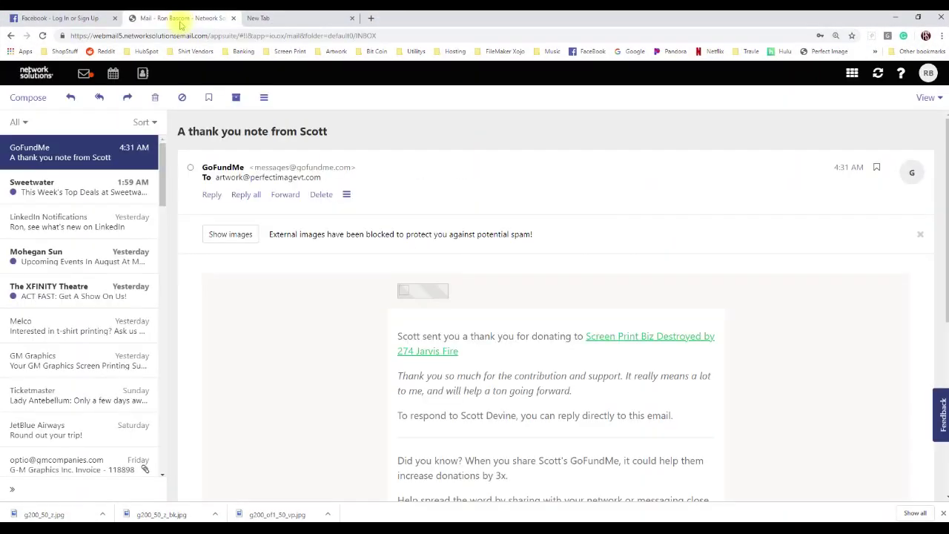
left_click(879, 73)
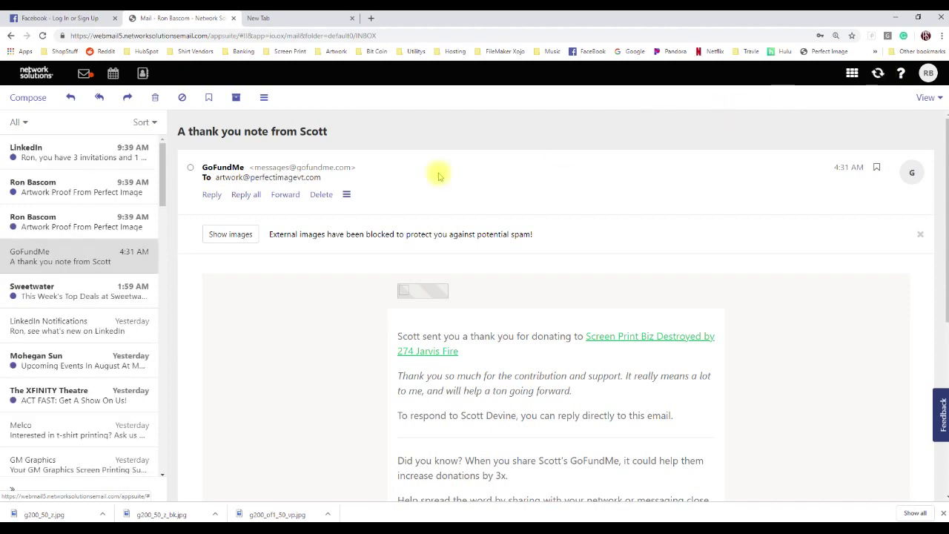
left_click(91, 225)
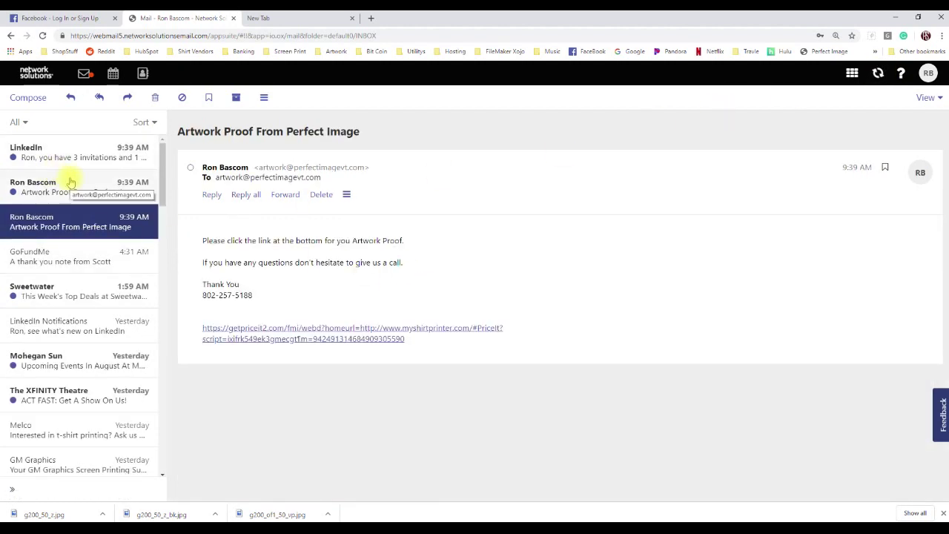
left_click(344, 338)
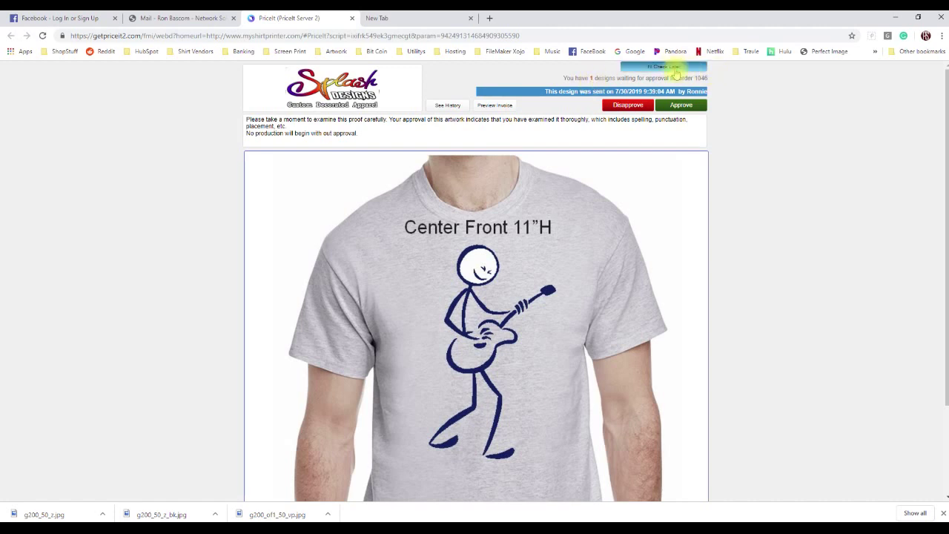
Choose I'll Check Later on the front proof, acknowledge the thank-you, and return to PriceIt Master
left_click(674, 68)
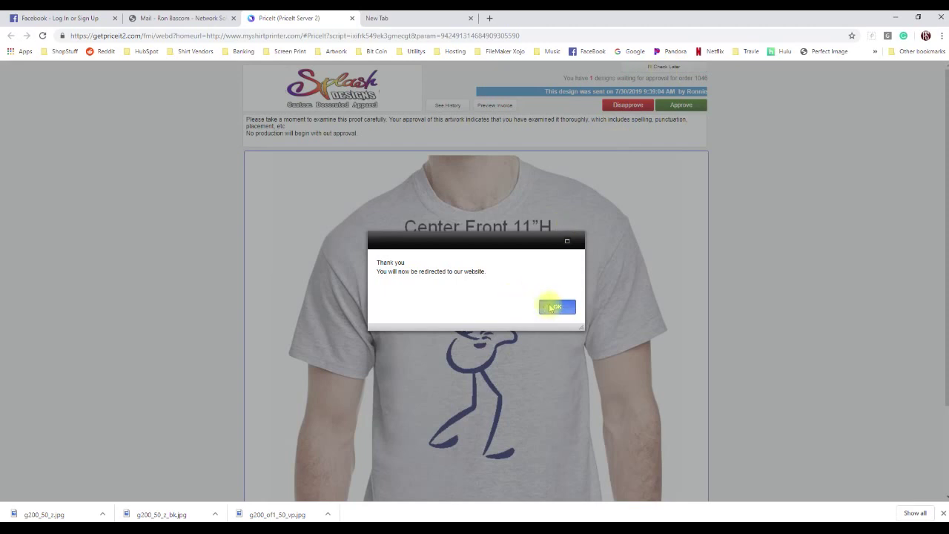
left_click(553, 306)
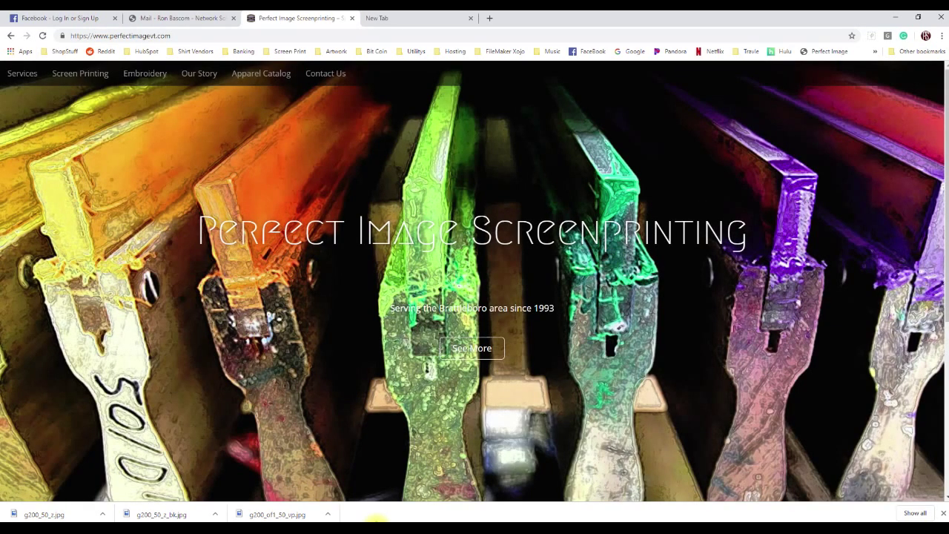
mouse_move(256, 528)
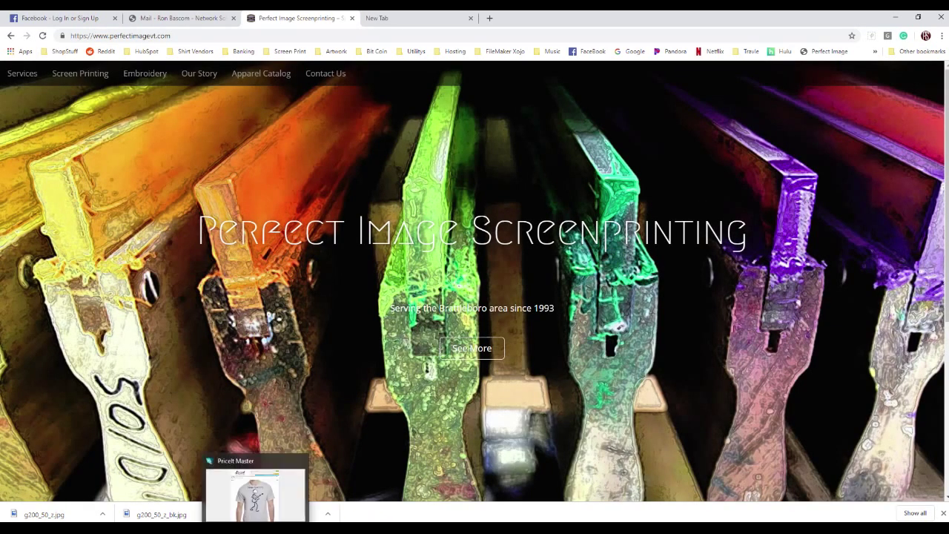
left_click(256, 528)
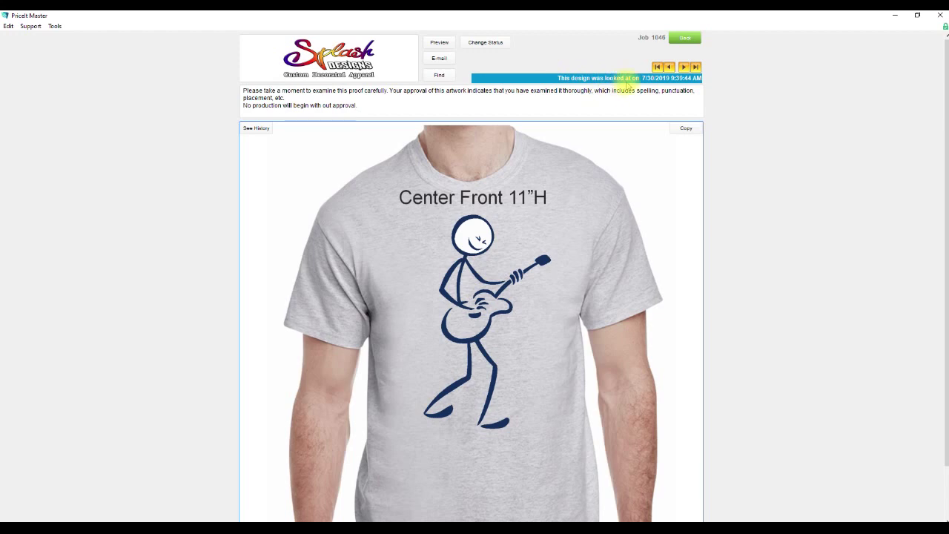
Leave the front proof viewer with the Back button to return to job 1046
left_click(685, 38)
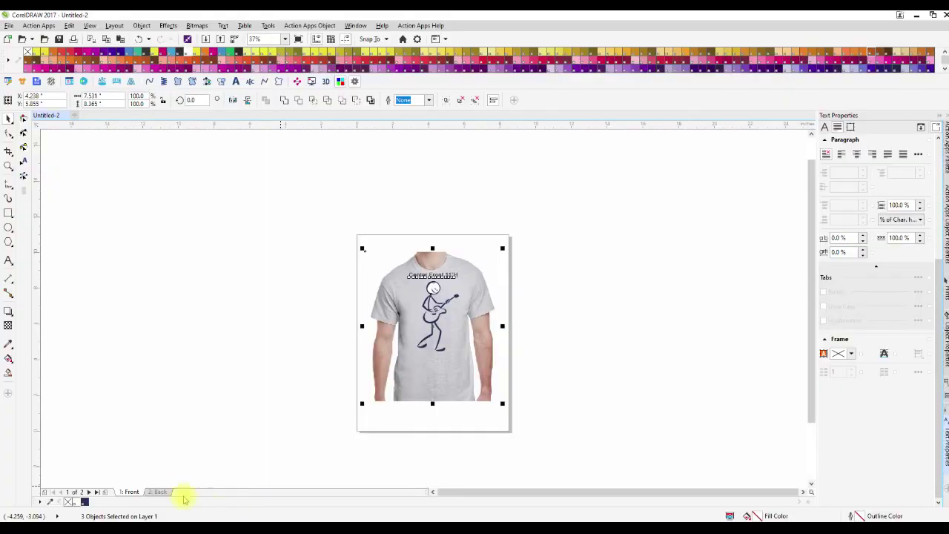
Copy the full design from CorelDRAW's 2: Back page and paste it into job 1046's Back art box
left_click(159, 491)
left_click_drag(356, 214, 549, 419)
right_click(443, 319)
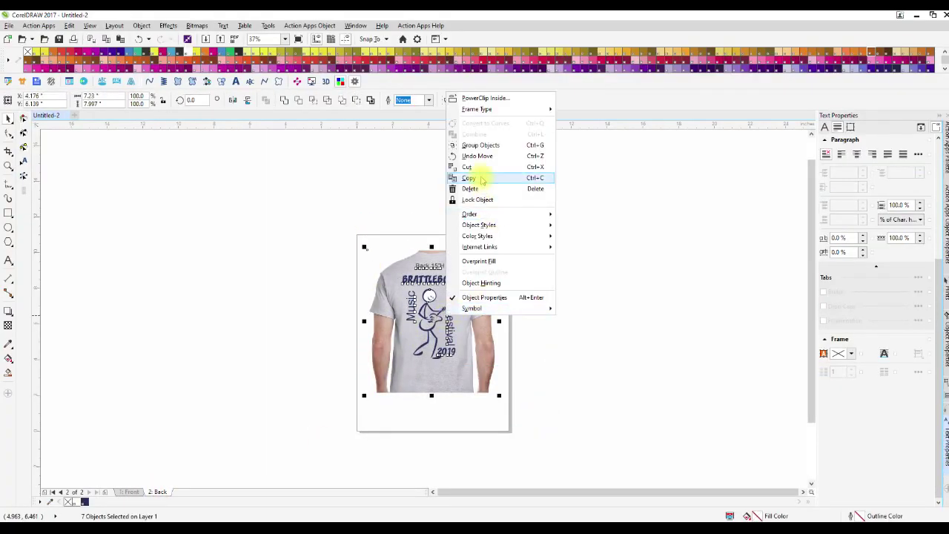
left_click(469, 178)
left_click(201, 445)
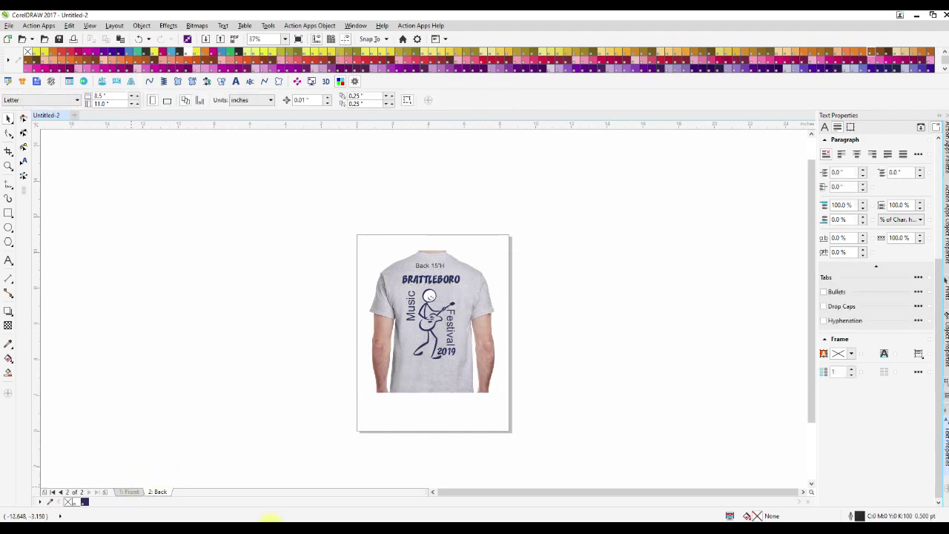
key("alt+Tab")
right_click(454, 351)
left_click(474, 377)
Create the back art proof and e-mail it to the customer
left_click(475, 420)
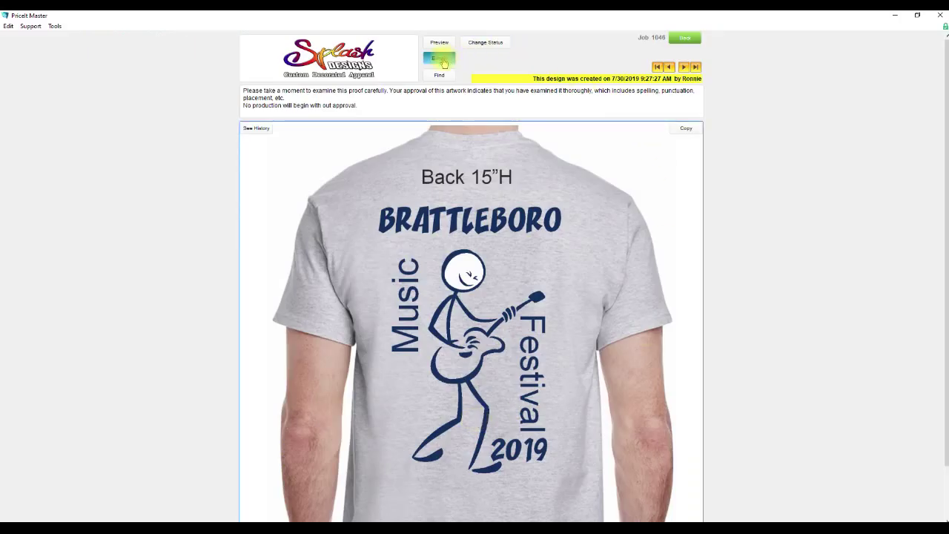
left_click(440, 59)
left_click(569, 259)
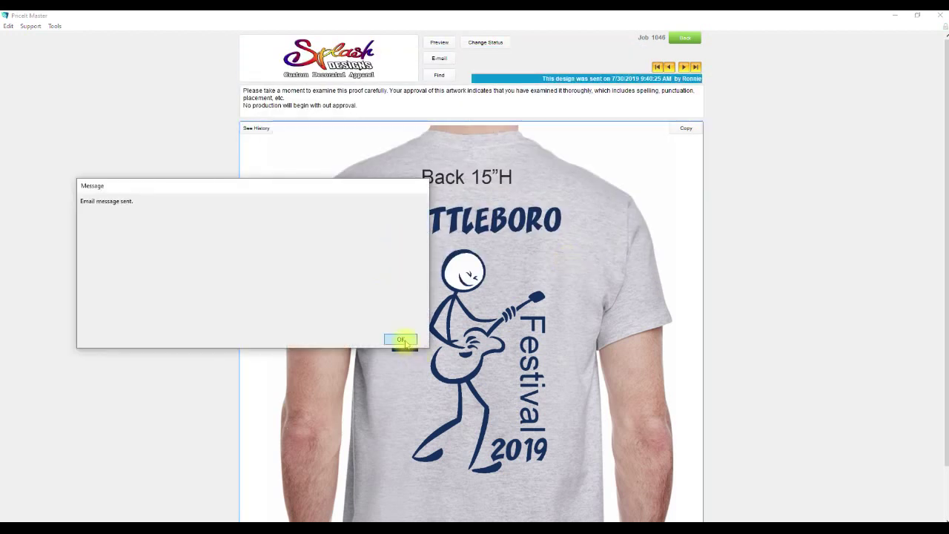
left_click(401, 340)
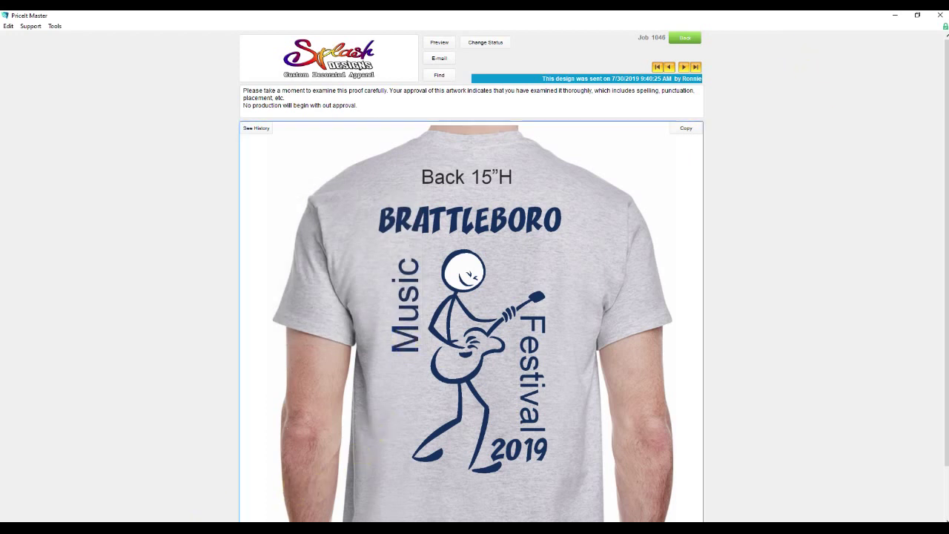
Refresh webmail, open the newest Artwork Proof email and follow its link to the approval page
left_click(159, 486)
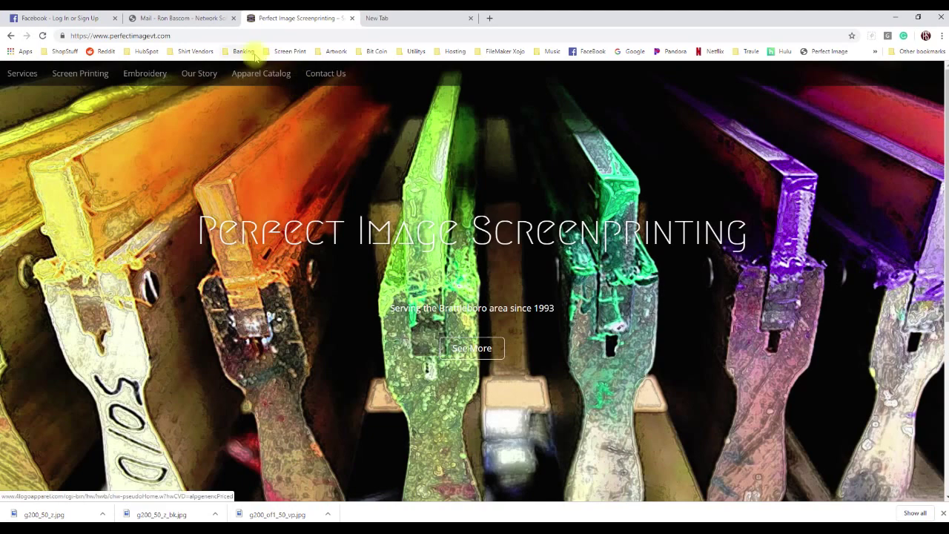
left_click(186, 18)
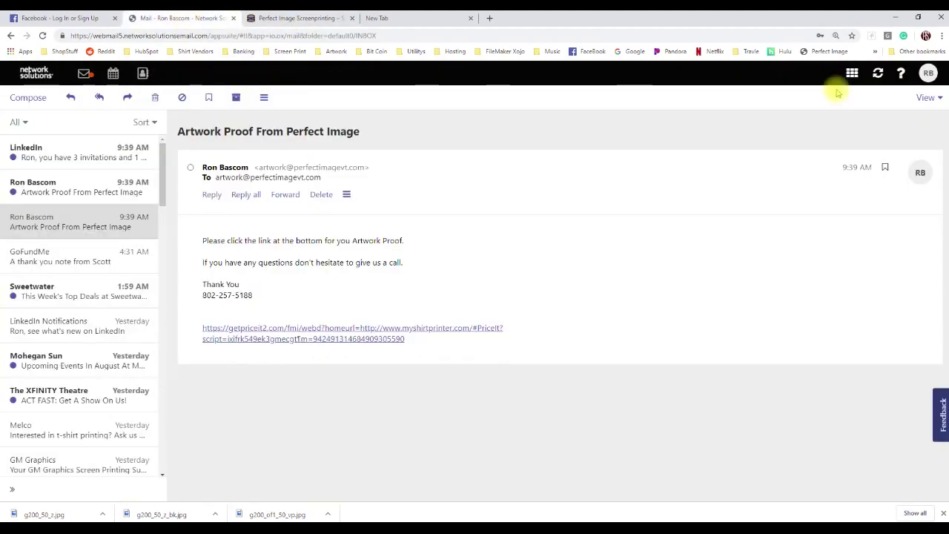
left_click(878, 72)
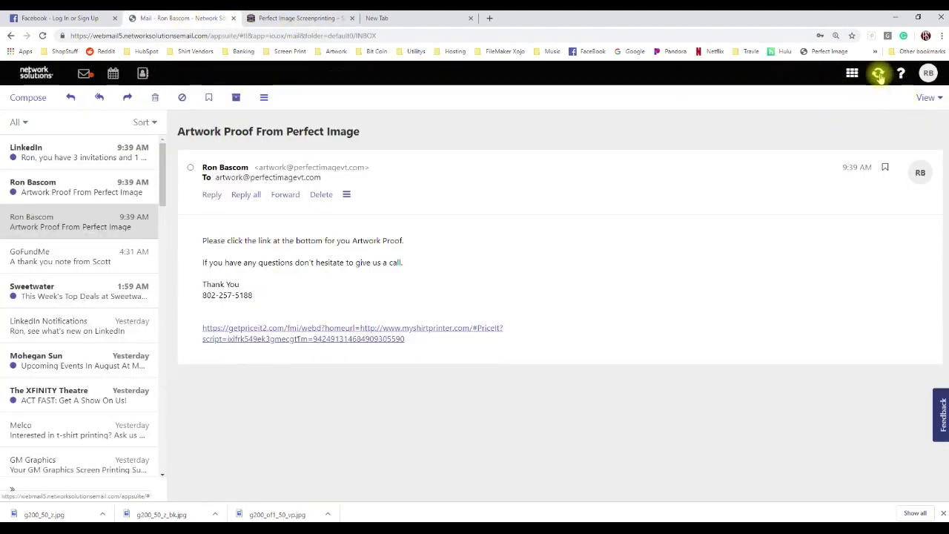
left_click(64, 186)
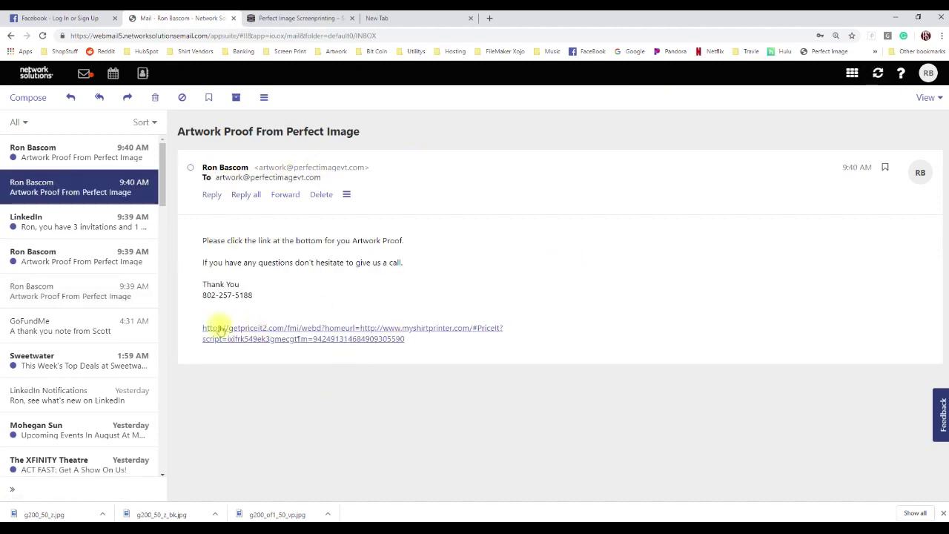
left_click(355, 330)
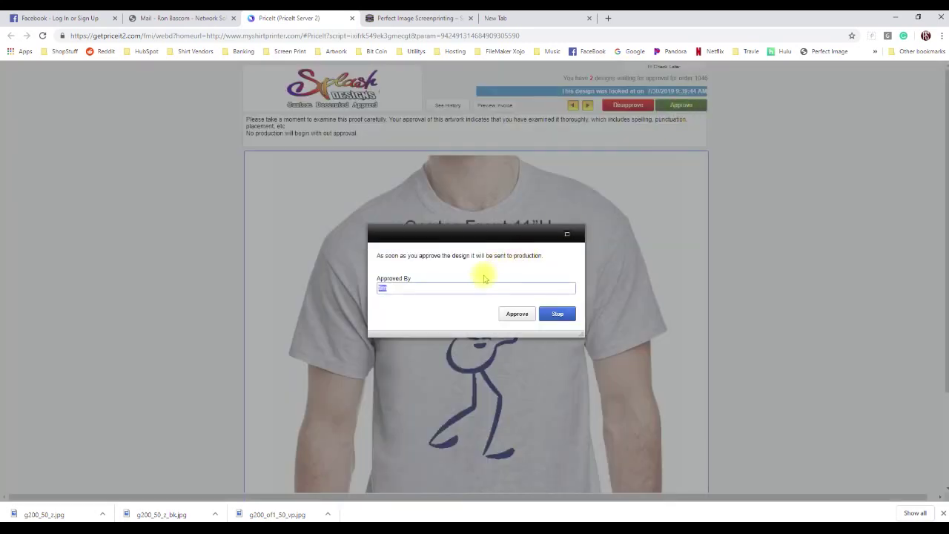
Approve the front proof and disapprove the back one, submitting a request to change BRATTLEBORO
left_click(517, 315)
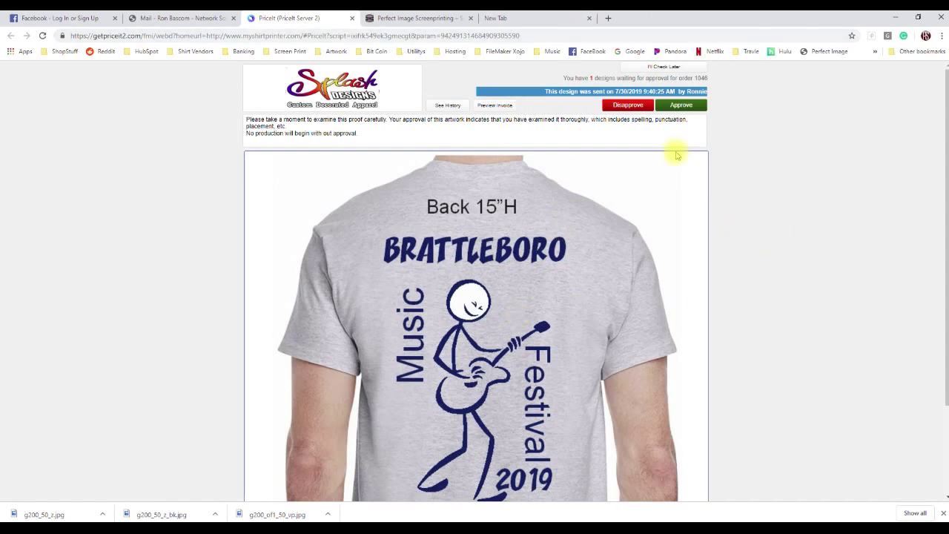
left_click(629, 104)
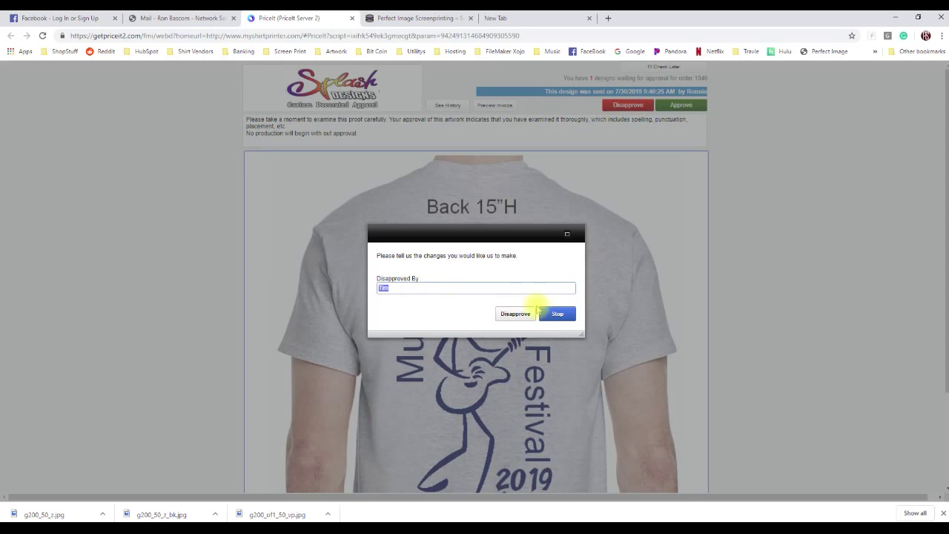
left_click(513, 314)
left_click(380, 246)
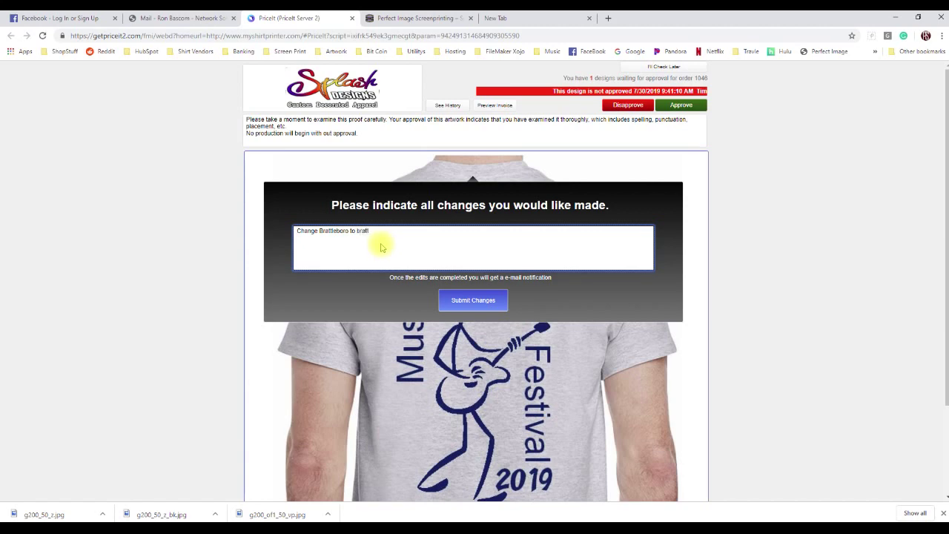
left_click(493, 301)
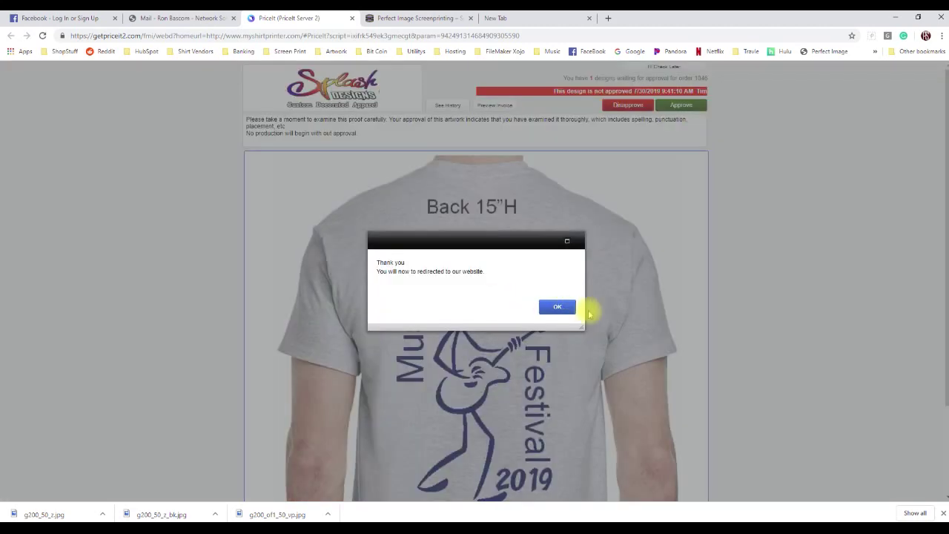
left_click(556, 307)
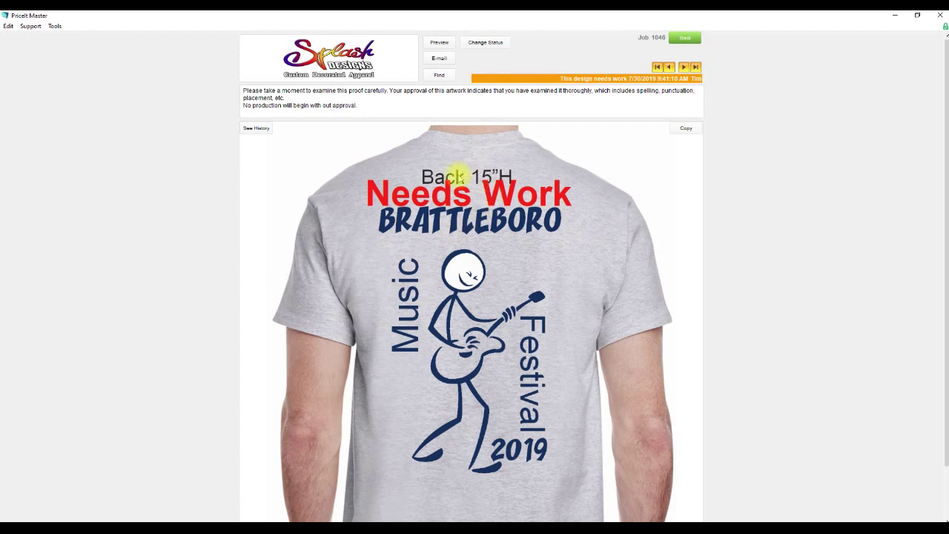
Read the back proof's change request in See History, then go back to the job screen
left_click(255, 128)
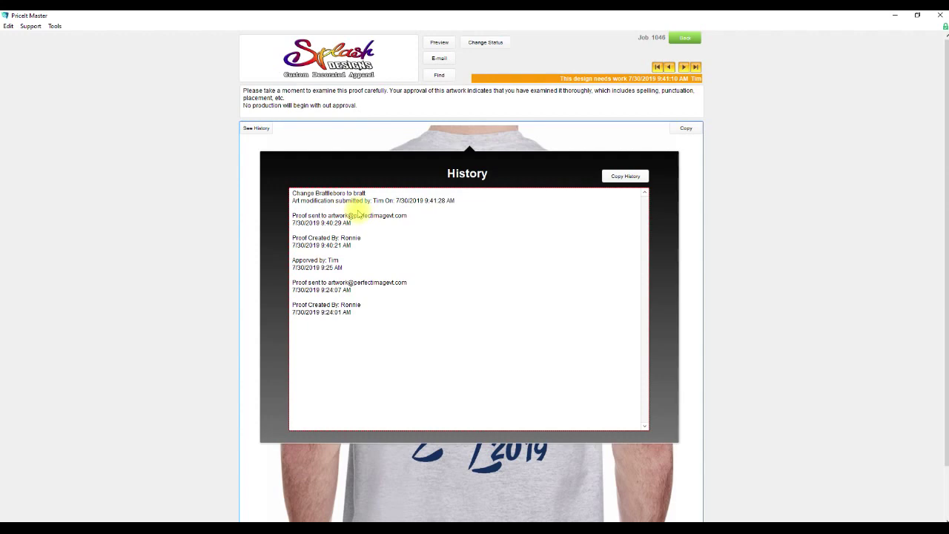
left_click(690, 38)
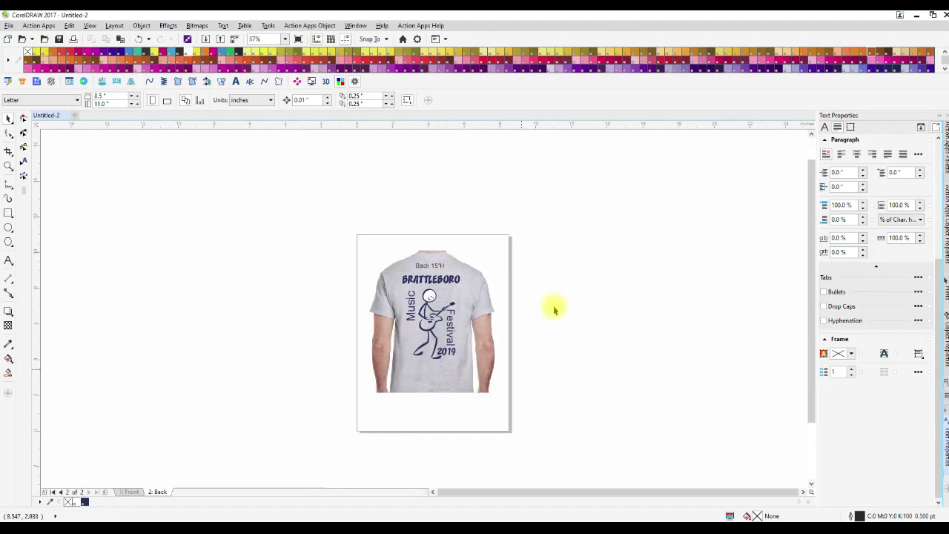
Duplicate the whole back design to the left of the page and select its BRATTLEBORO text
key("ctrl+a")
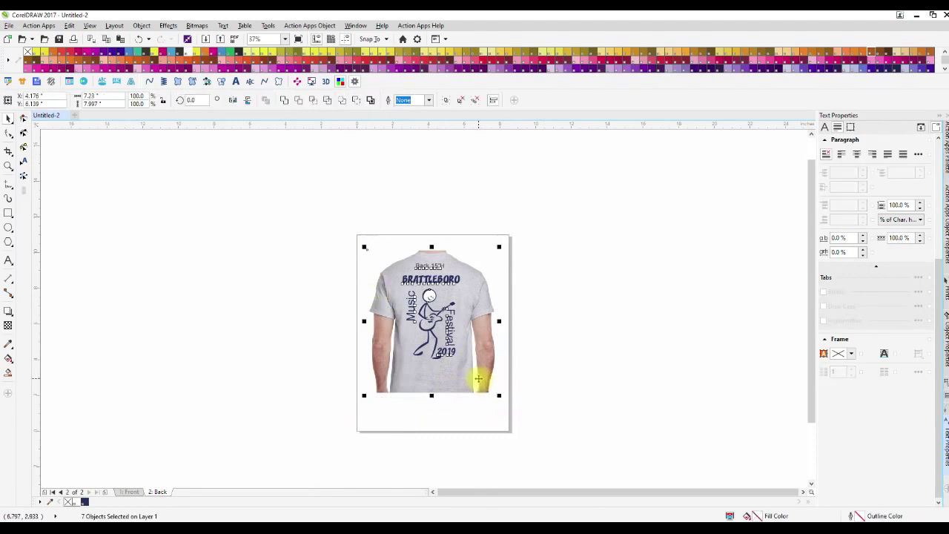
left_click_drag(478, 380, 307, 344)
key("Escape")
left_click(276, 265)
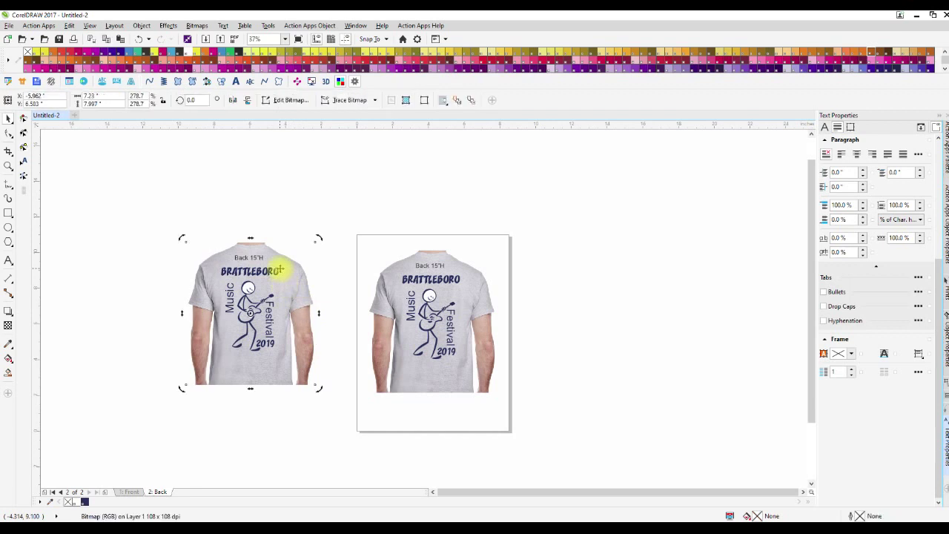
left_click(277, 268)
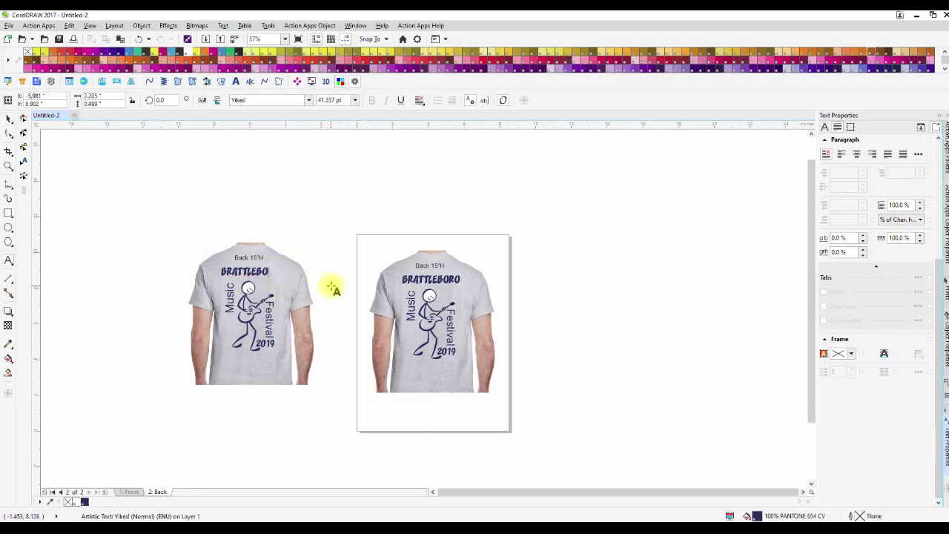
Finish the left shirt's lettering as BRATT and select that lettering
left_click(61, 211)
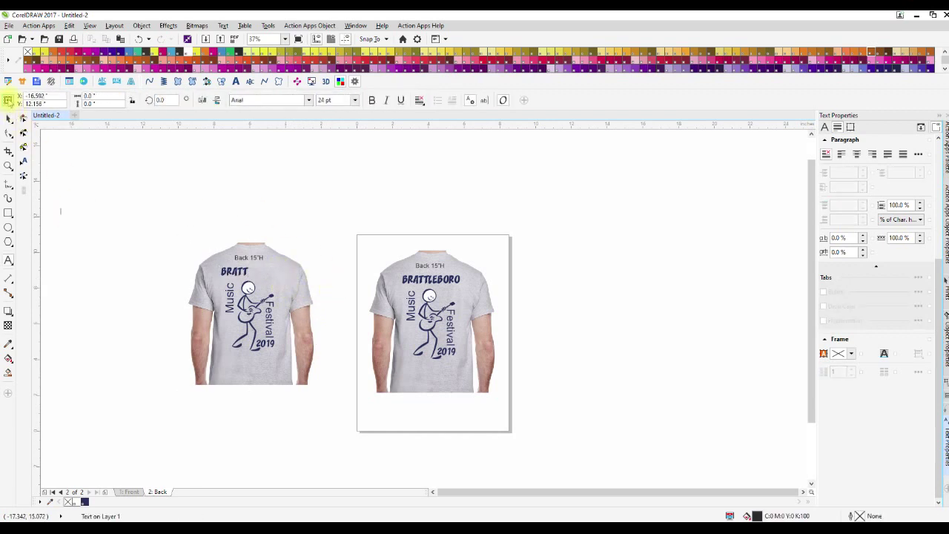
left_click(8, 119)
left_click(247, 276)
left_click(250, 276)
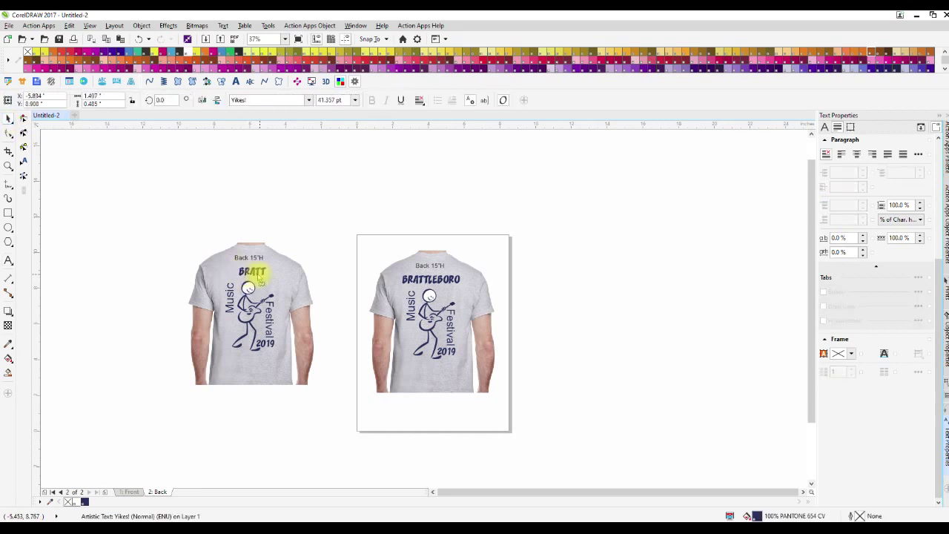
Marquee-select all objects of the left BRATT shirt and copy them for PriceIt Master
left_click_drag(133, 178, 341, 434)
right_click(281, 357)
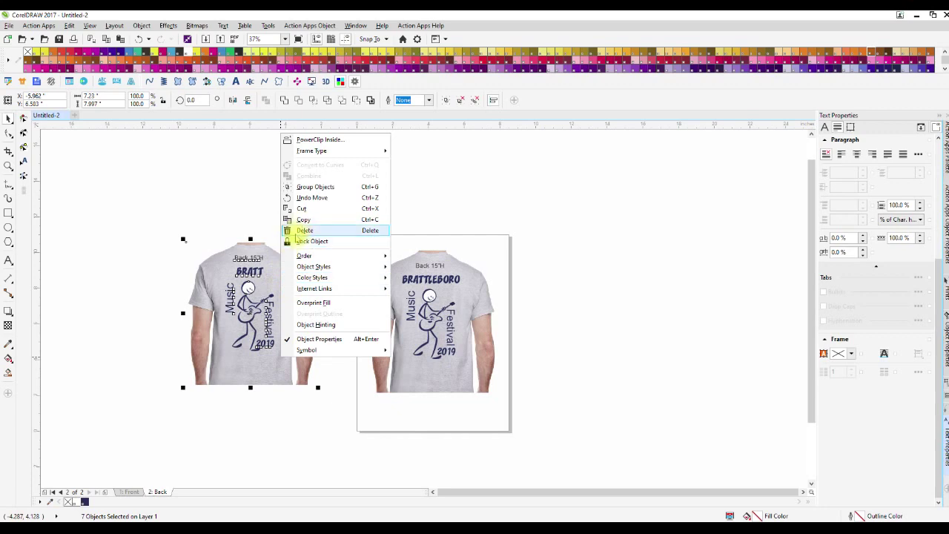
left_click(303, 221)
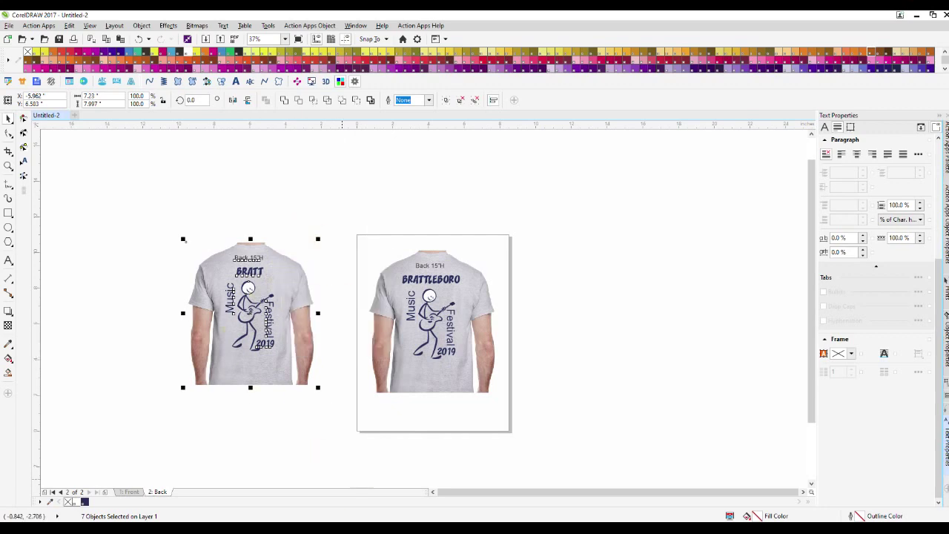
key("alt+Tab")
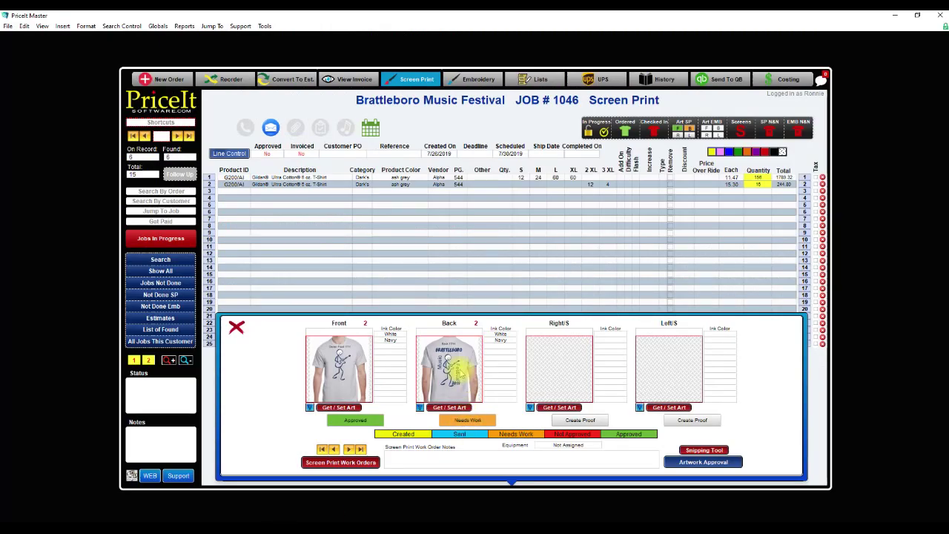
Paste the BRATT design as job 1046's back artwork and update the Needs Work back proof with it
right_click(460, 374)
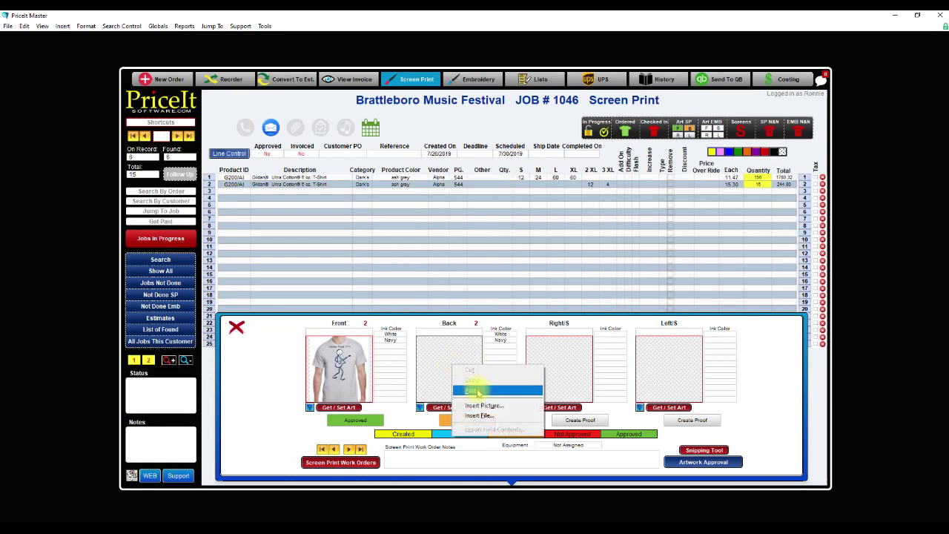
left_click(477, 388)
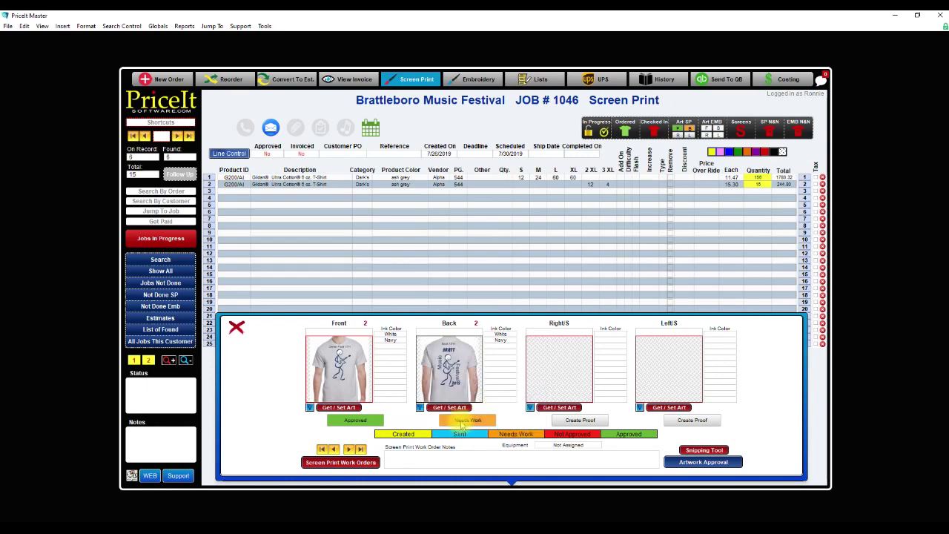
left_click(459, 423)
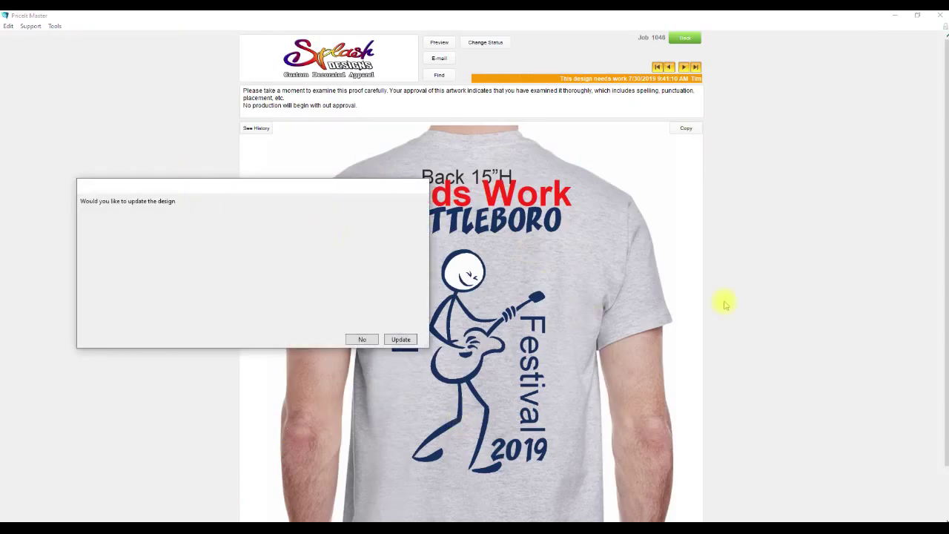
left_click(401, 340)
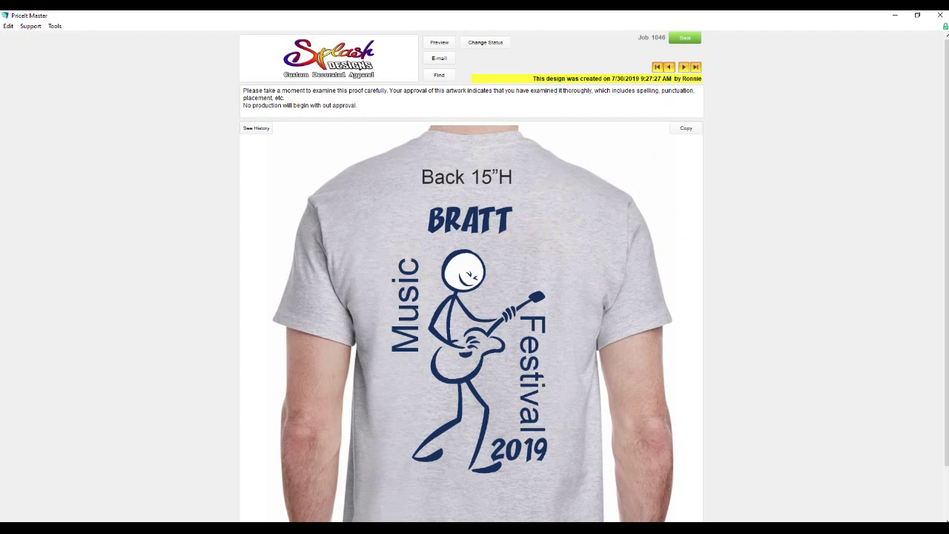
mouse_move(254, 528)
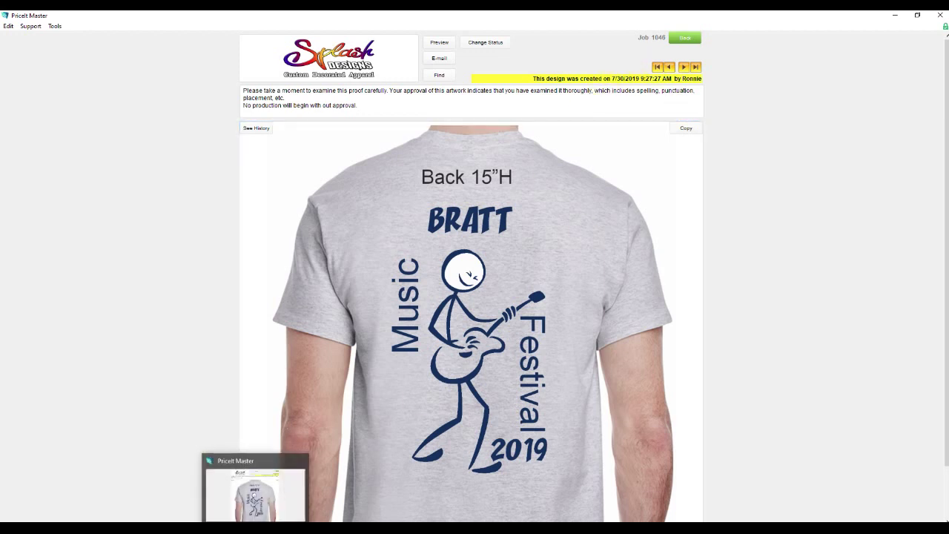
left_click(159, 527)
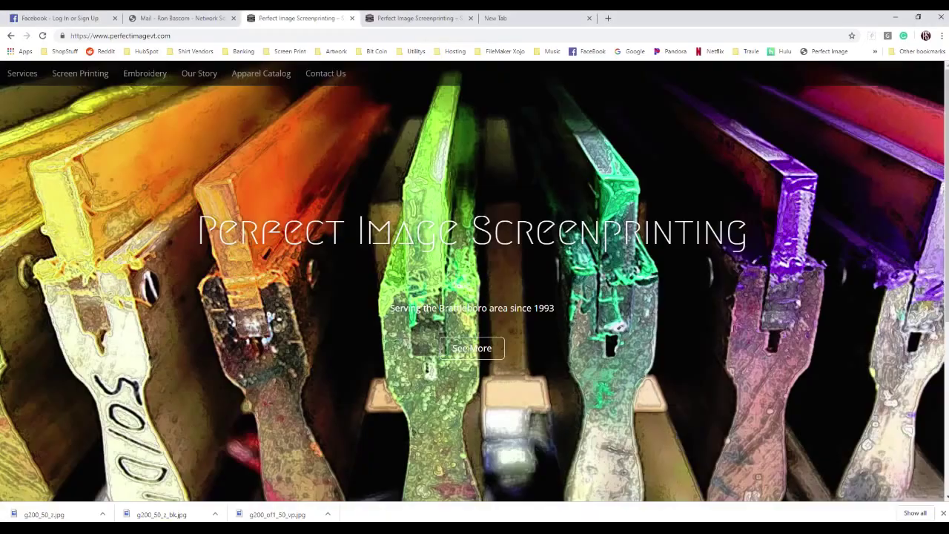
On the online approval page, approve and confirm the revised BRATT back design
left_click(12, 36)
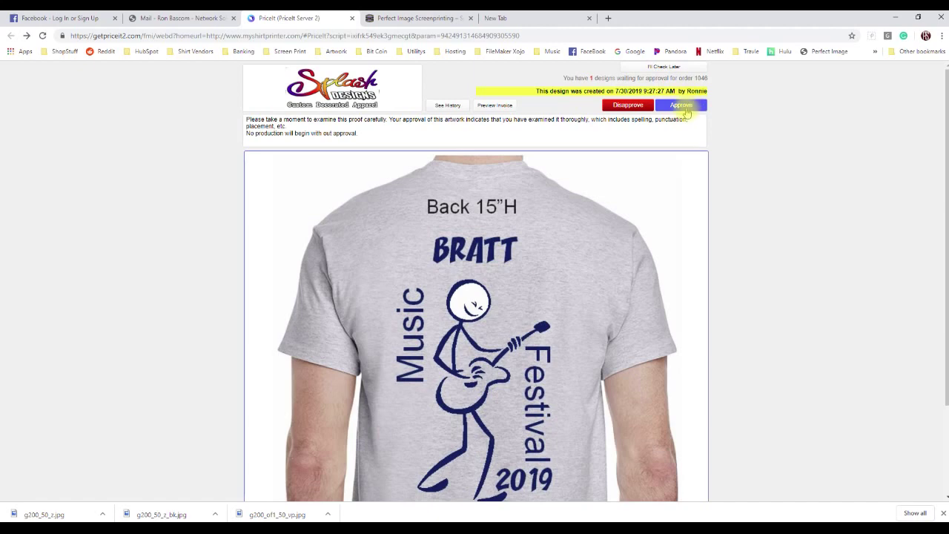
left_click(683, 107)
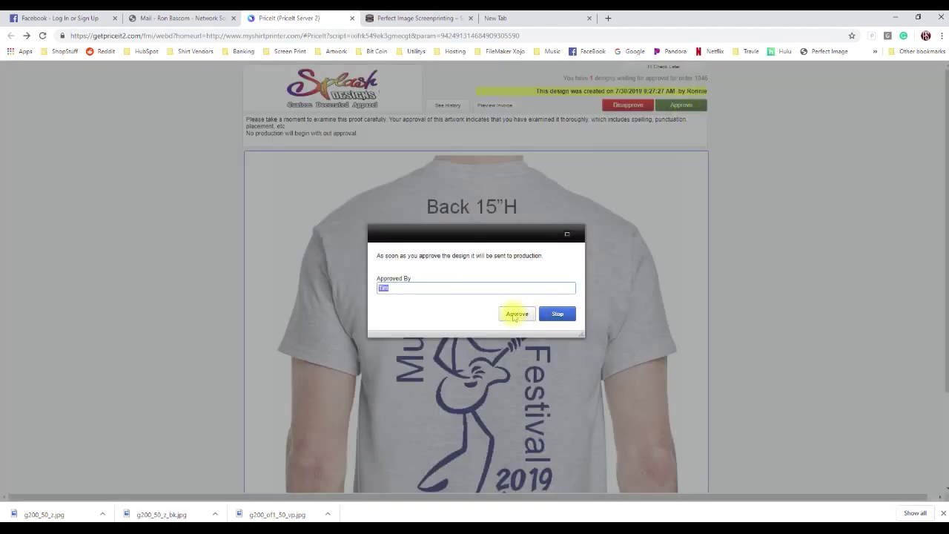
left_click(513, 314)
left_click(558, 306)
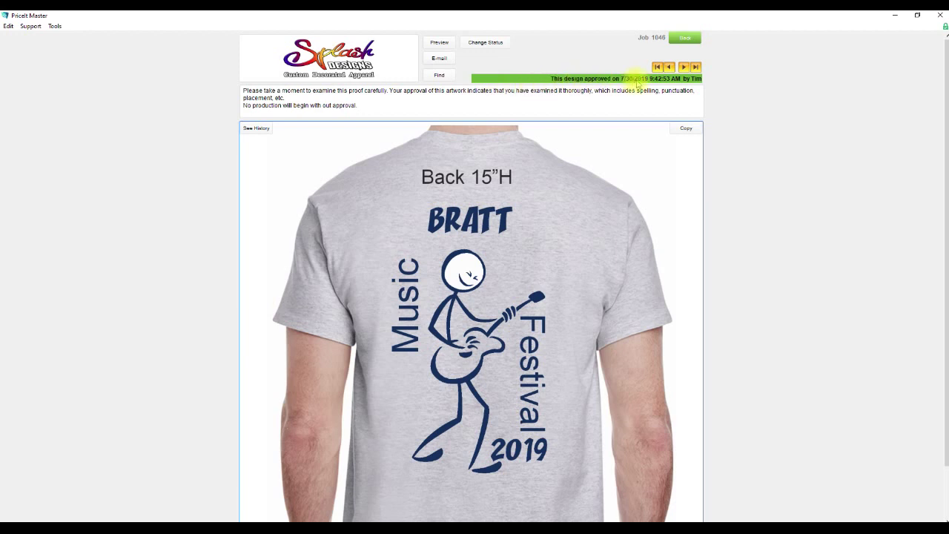
Leave the proof, close the artwork panel, and show the jobs in progress list
left_click(697, 38)
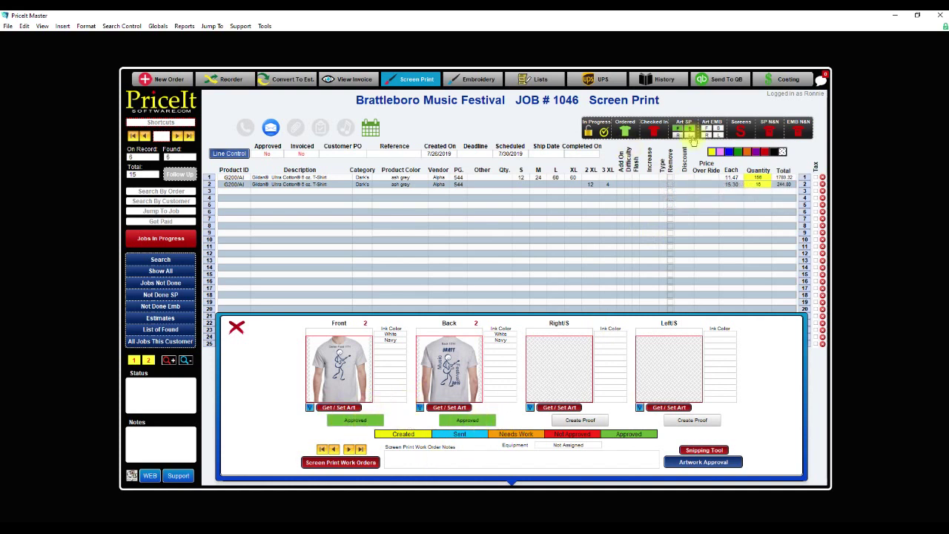
left_click(235, 330)
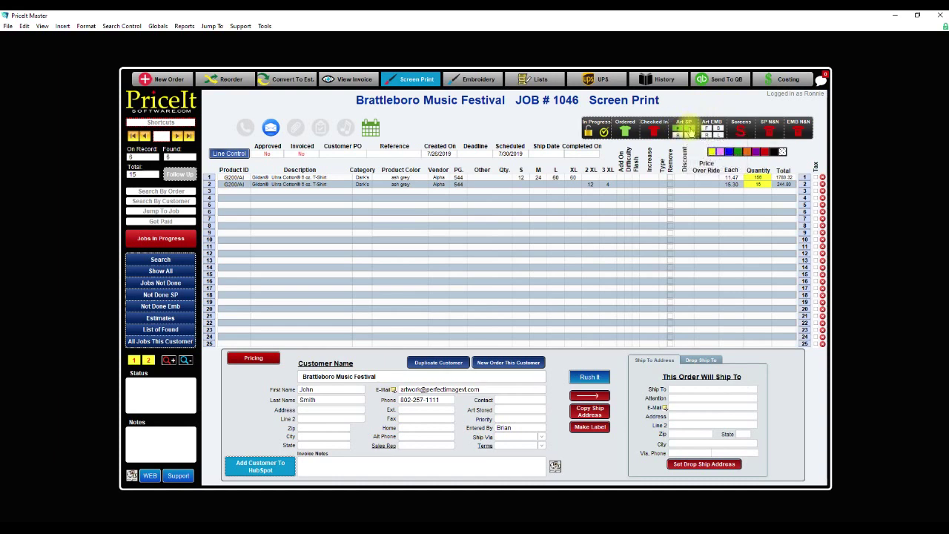
left_click(161, 239)
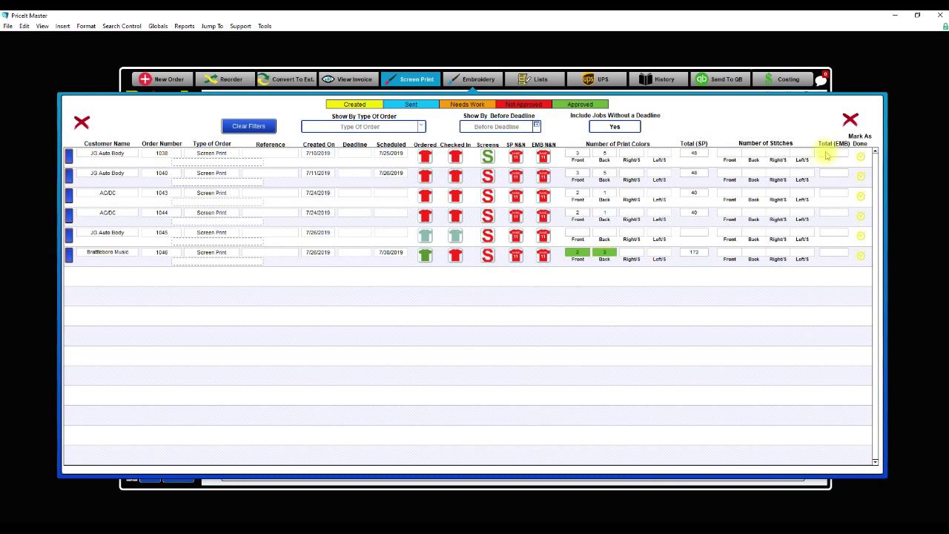
Open the July 2019 calendar and view the Brattleboro Music Festival job 1046 details on July 30
left_click(851, 119)
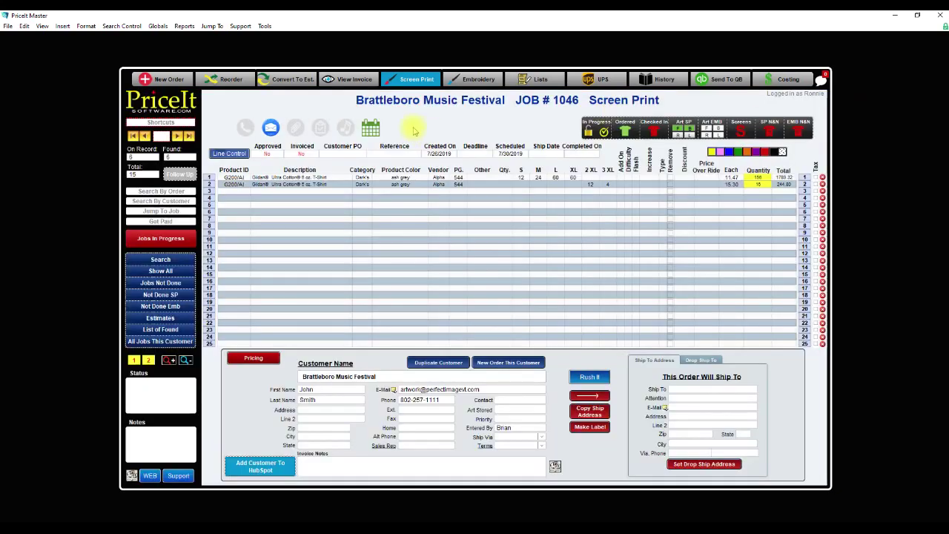
left_click(383, 136)
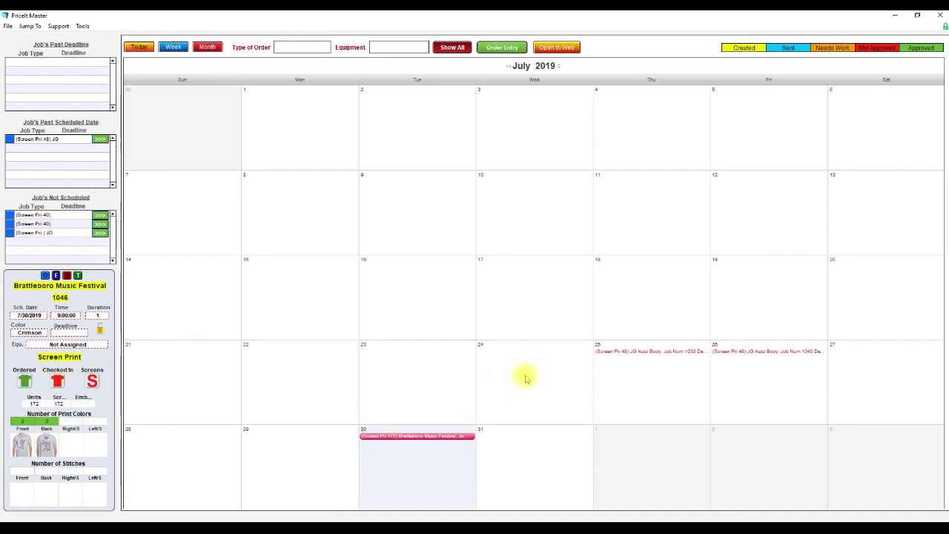
left_click(667, 352)
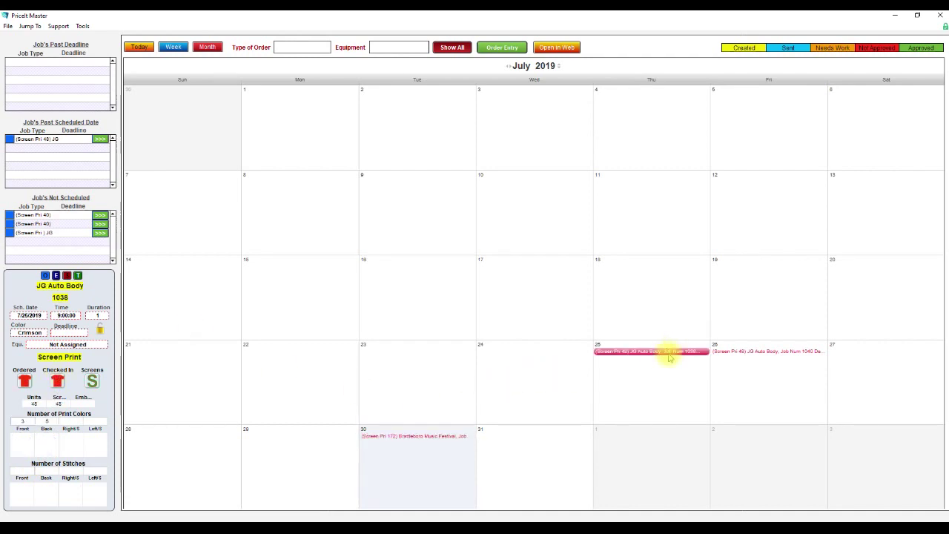
left_click(424, 436)
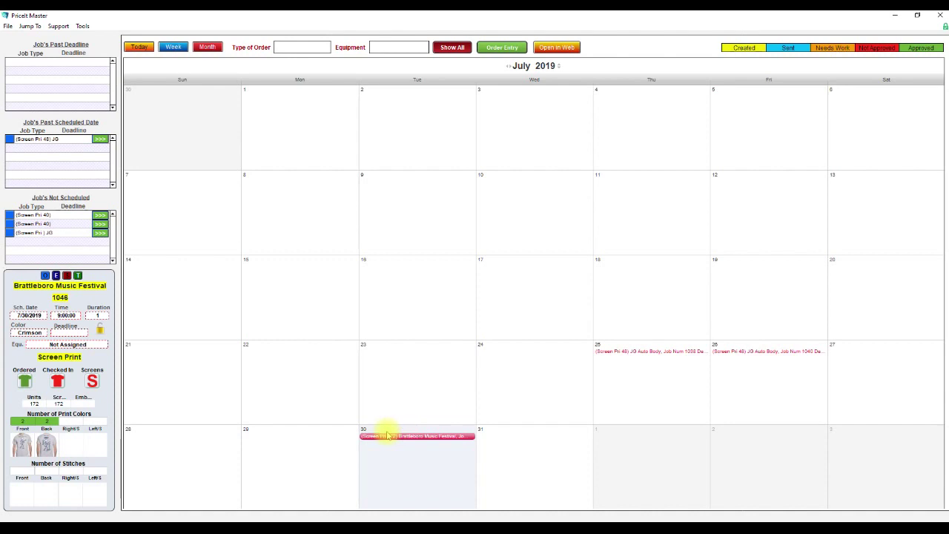